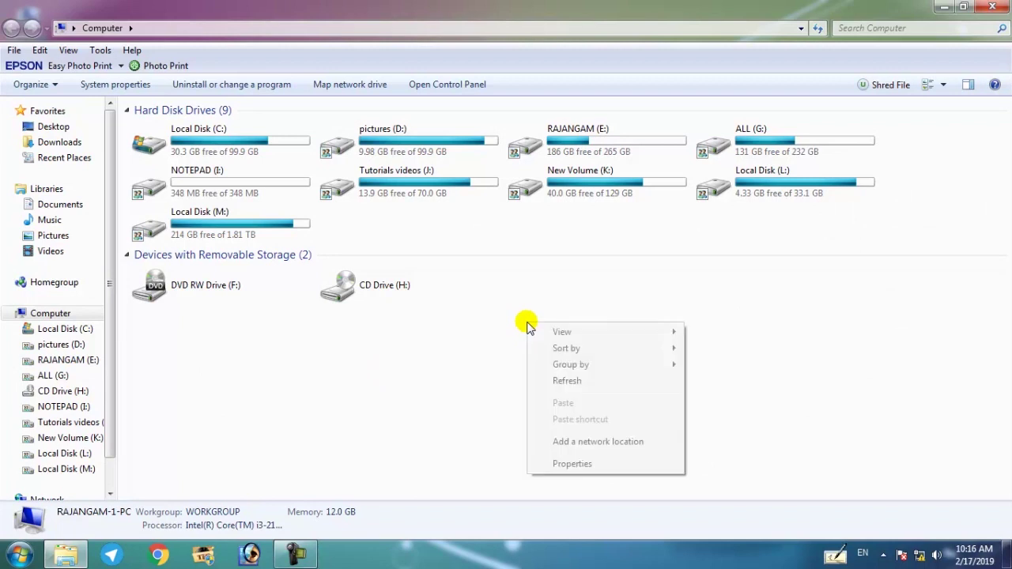
On Local Disk (M:), open 0002, then Image, then the DVD folder beside wallpepar, and refresh its contents.
click(544, 380)
double_click(257, 229)
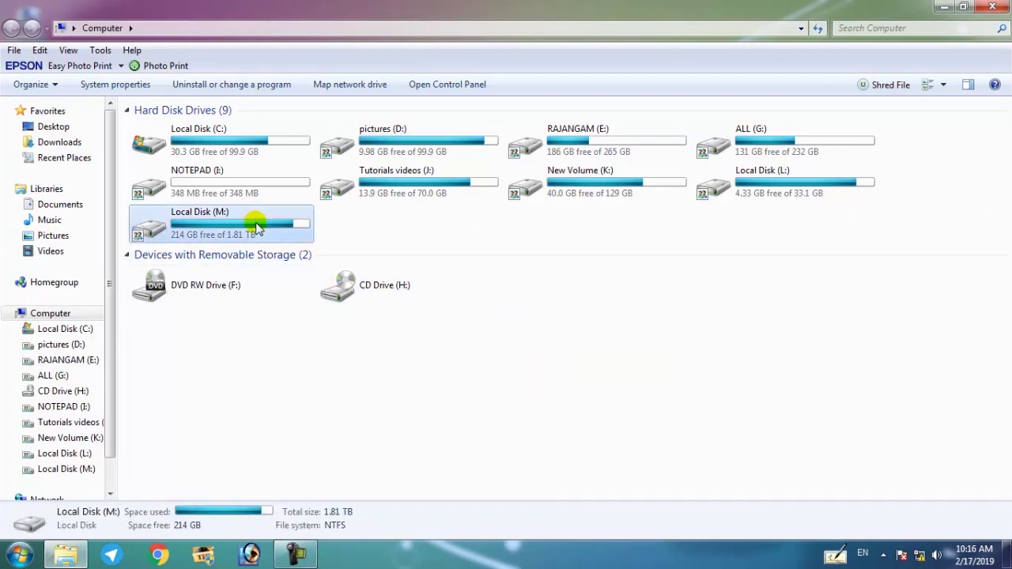
double_click(244, 159)
right_click(336, 397)
click(366, 254)
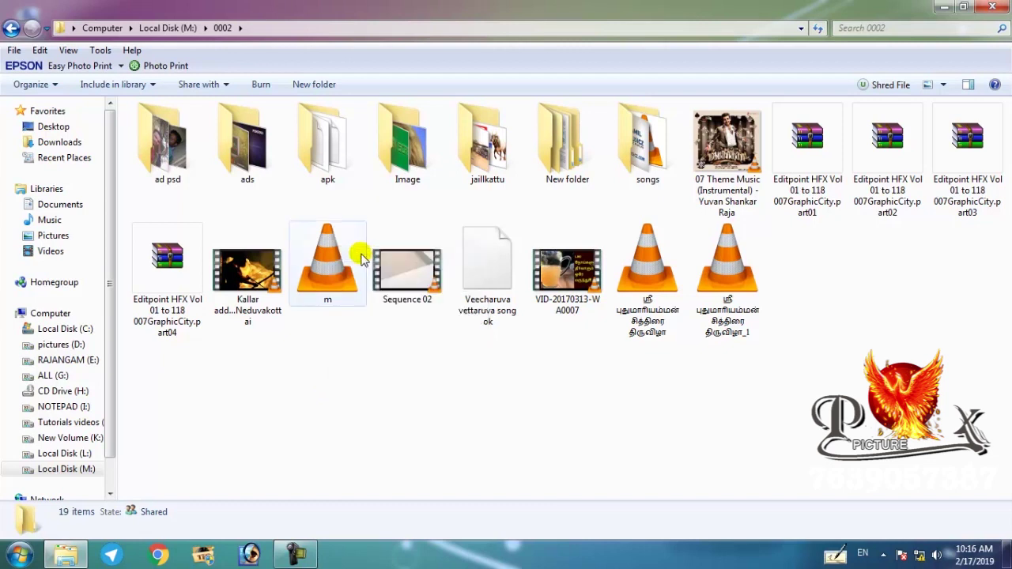
double_click(405, 143)
right_click(661, 405)
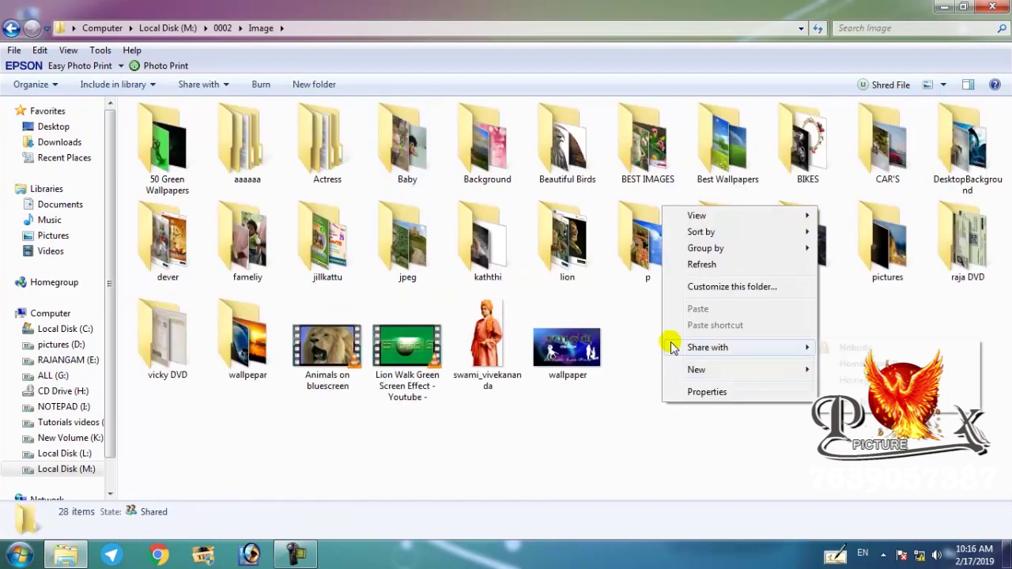
click(688, 262)
double_click(181, 344)
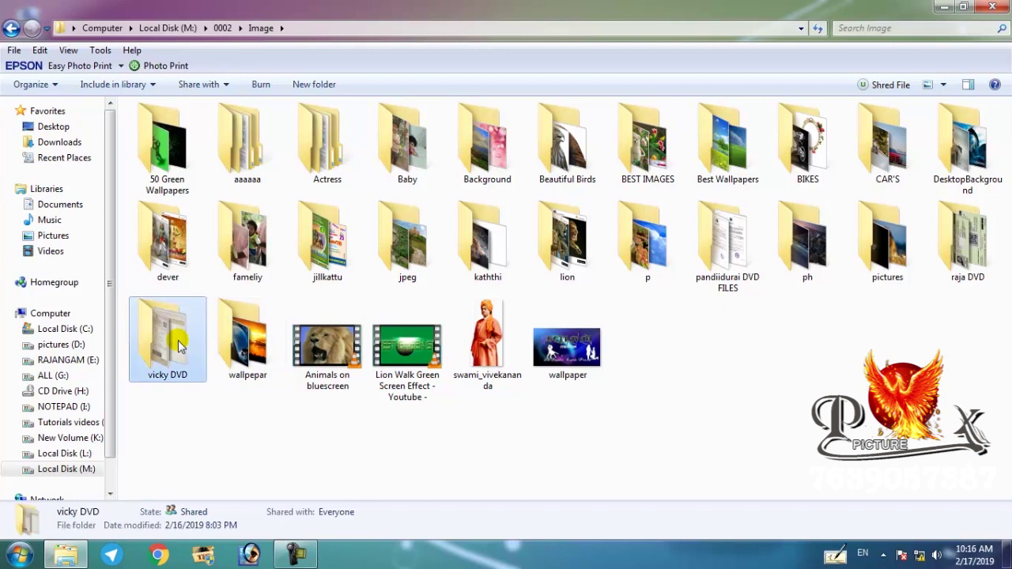
right_click(277, 365)
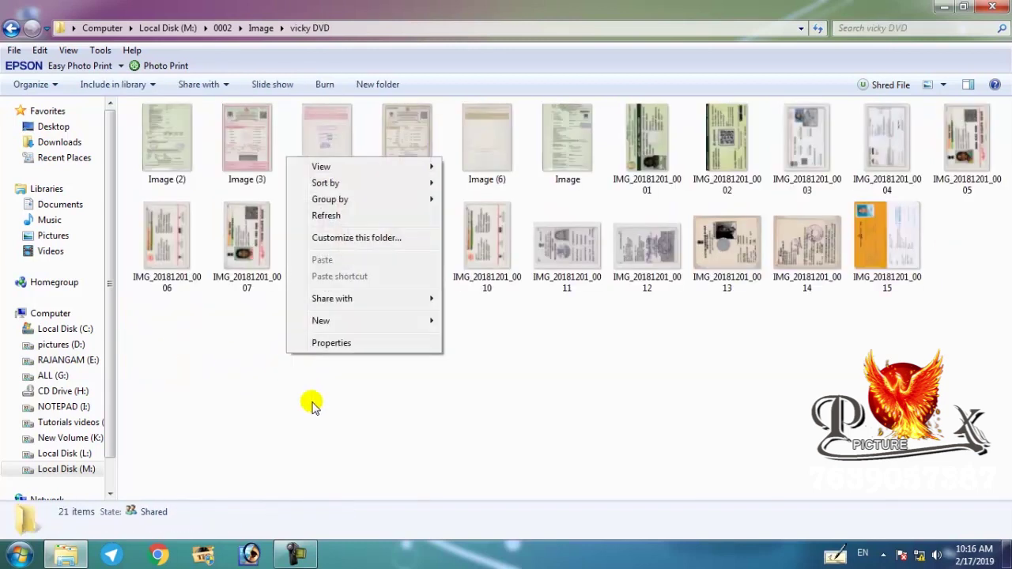
click(328, 216)
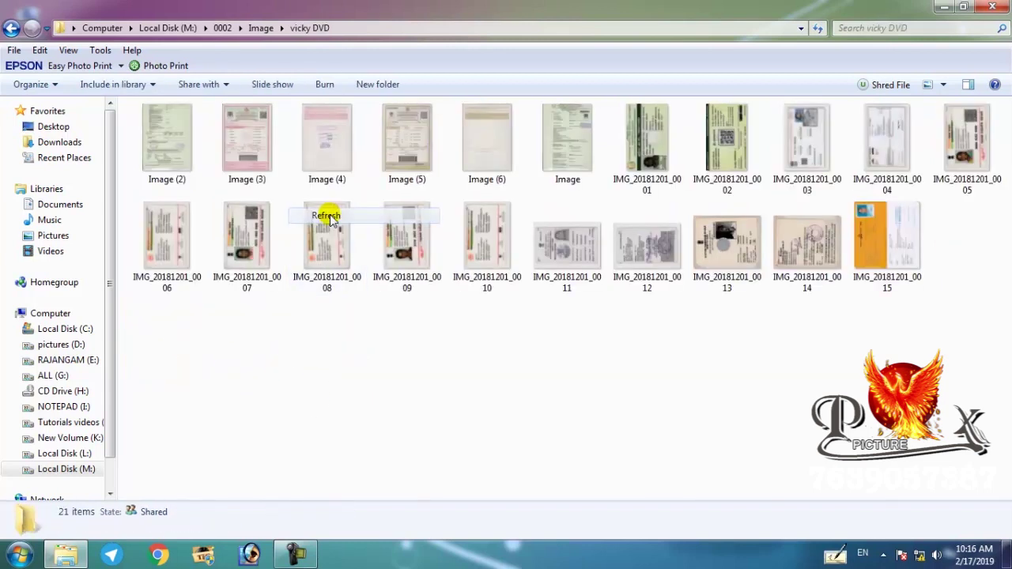
Select the pictures IMG_20181201_0001 and IMG_20181201_0002 and start printing them.
click(642, 150)
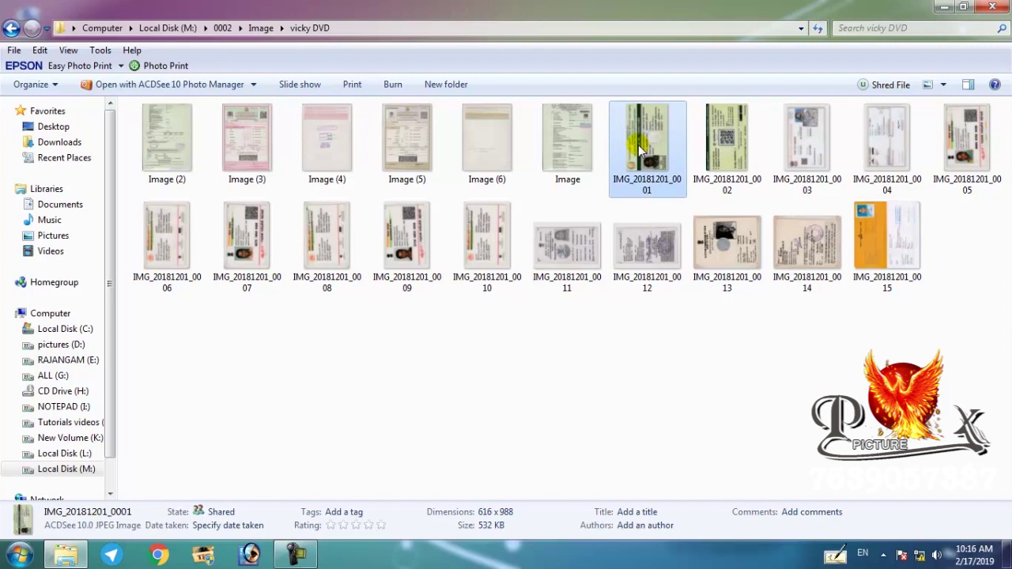
ctrl+click(718, 159)
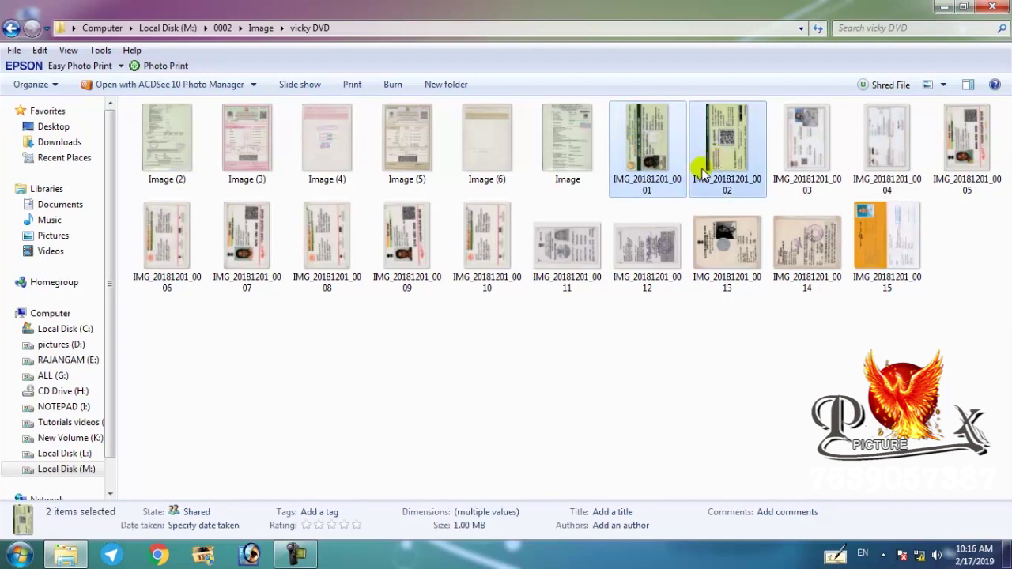
click(337, 85)
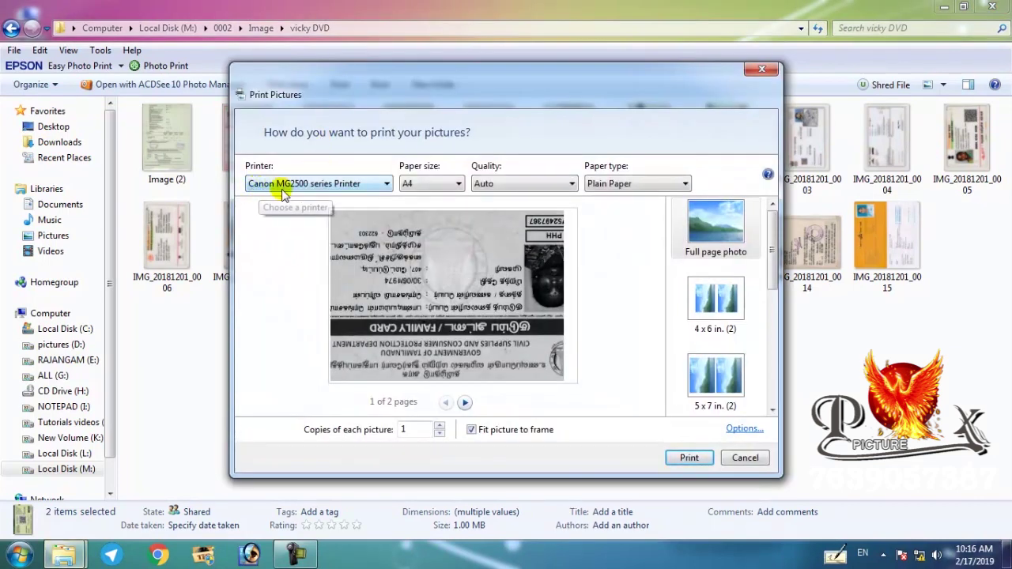
Set up the print with the Canon MG2500 series Printer, A4 paper size, Auto quality and Plain Paper.
click(348, 186)
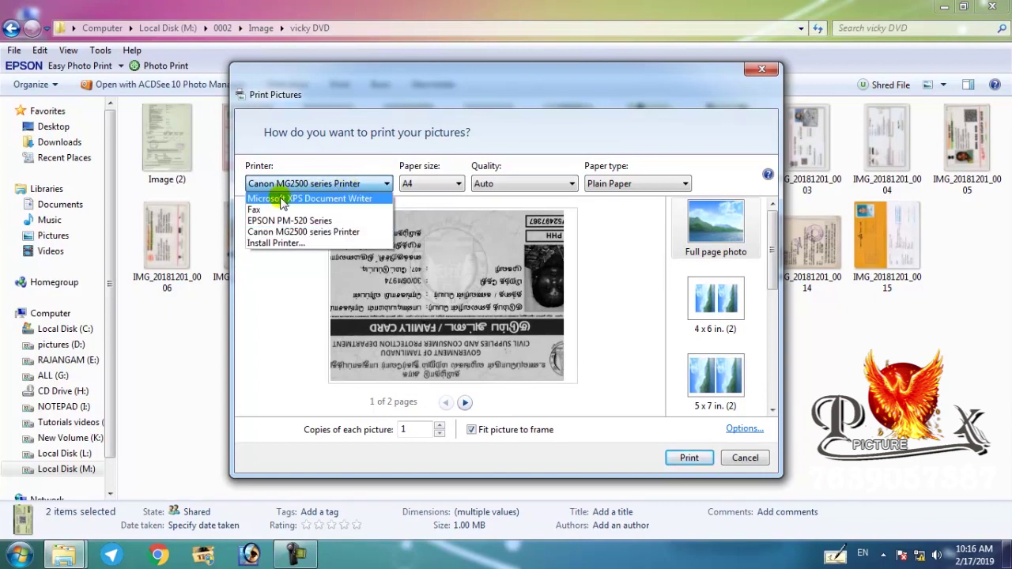
click(371, 239)
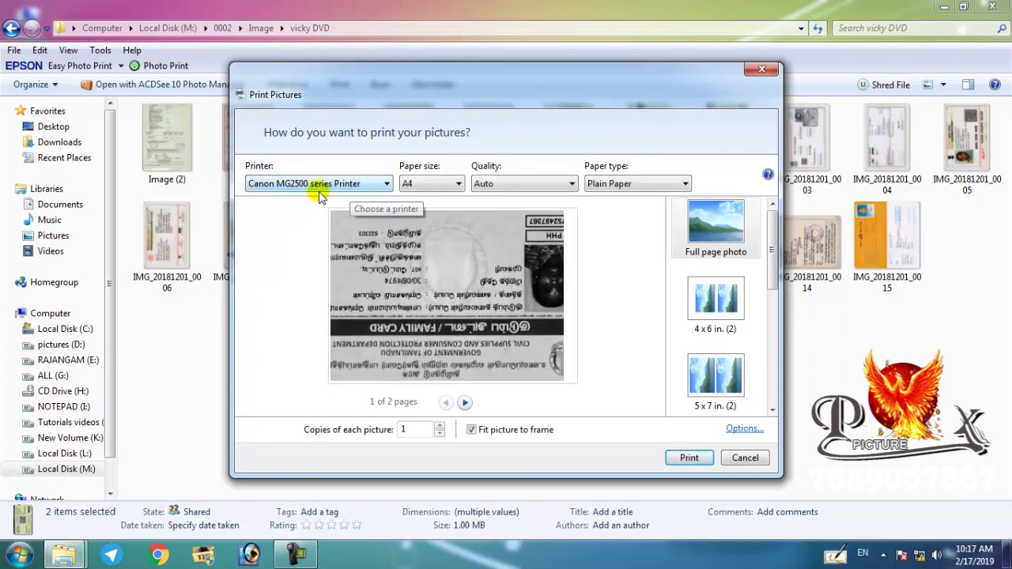
click(405, 190)
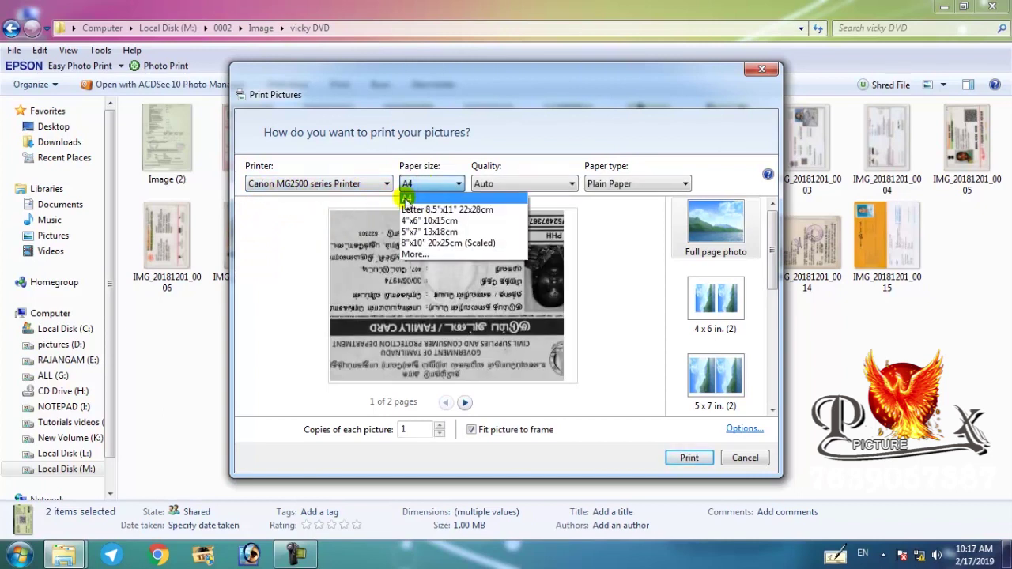
click(406, 197)
click(507, 184)
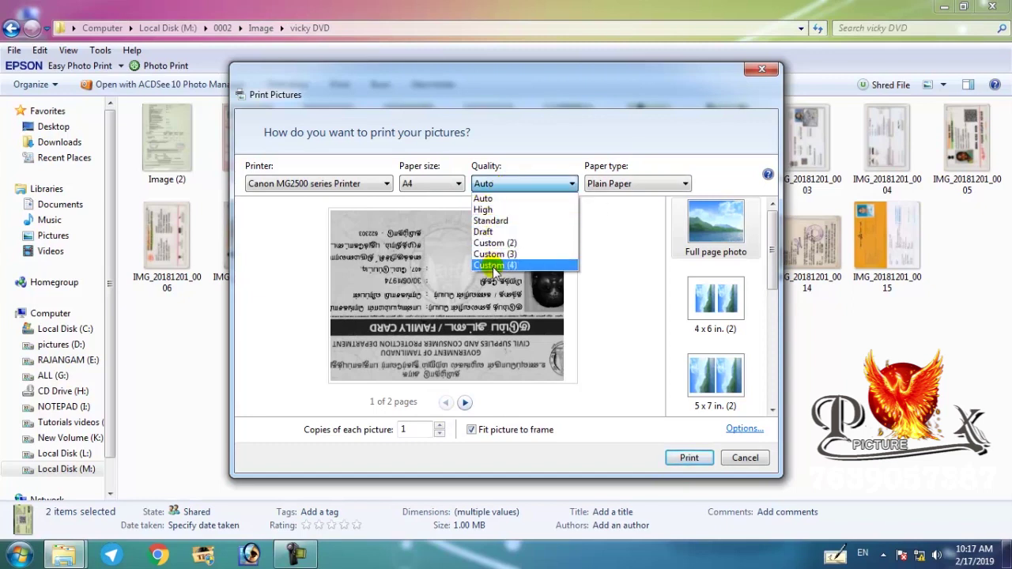
click(495, 200)
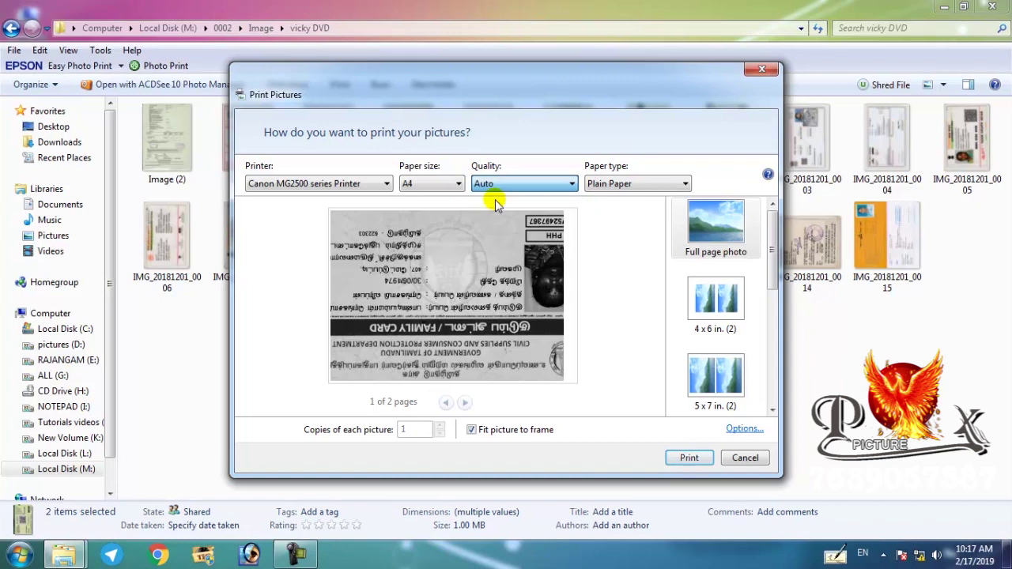
click(624, 188)
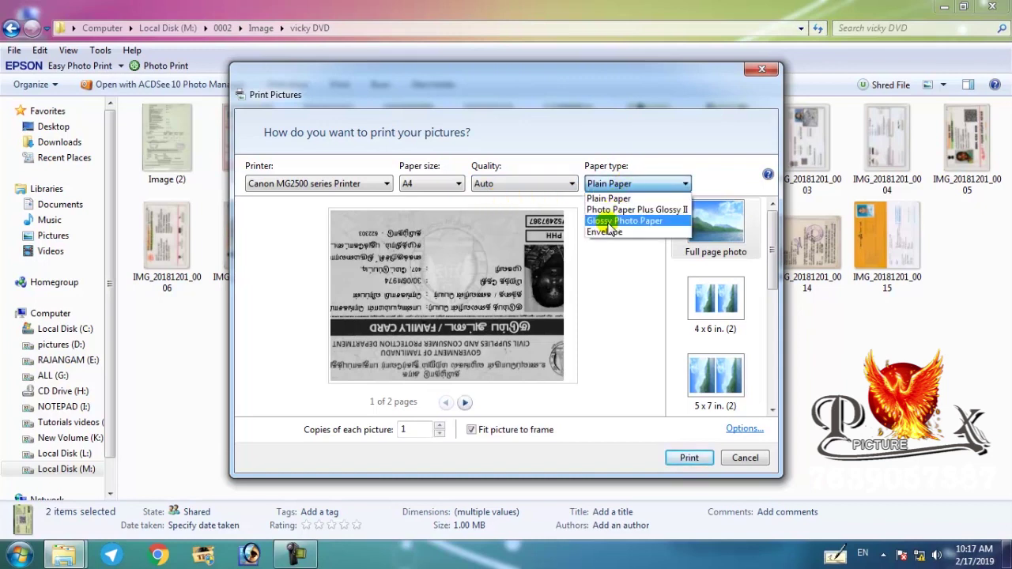
click(646, 200)
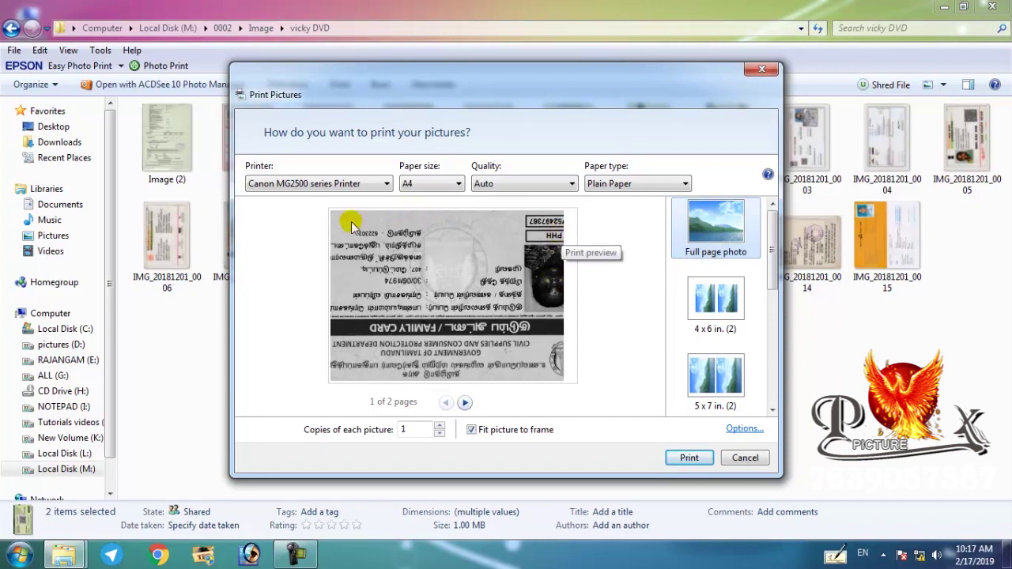
Turn off fitting pictures to the frame, compare the 4 x 6, 5 x 7 and 8 x 10 in. layouts, and choose 3.5 x 5 in. (4).
click(471, 430)
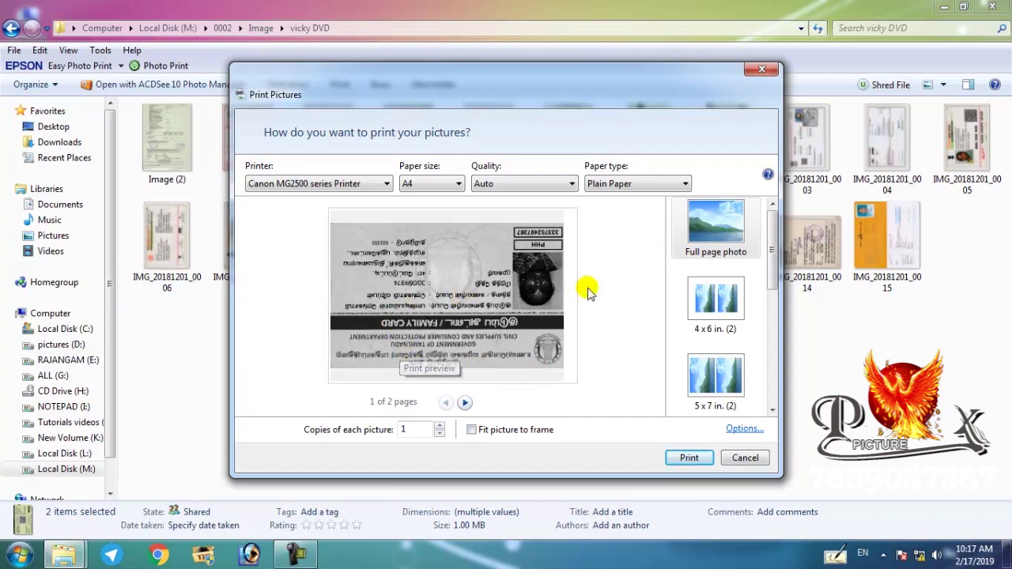
click(724, 309)
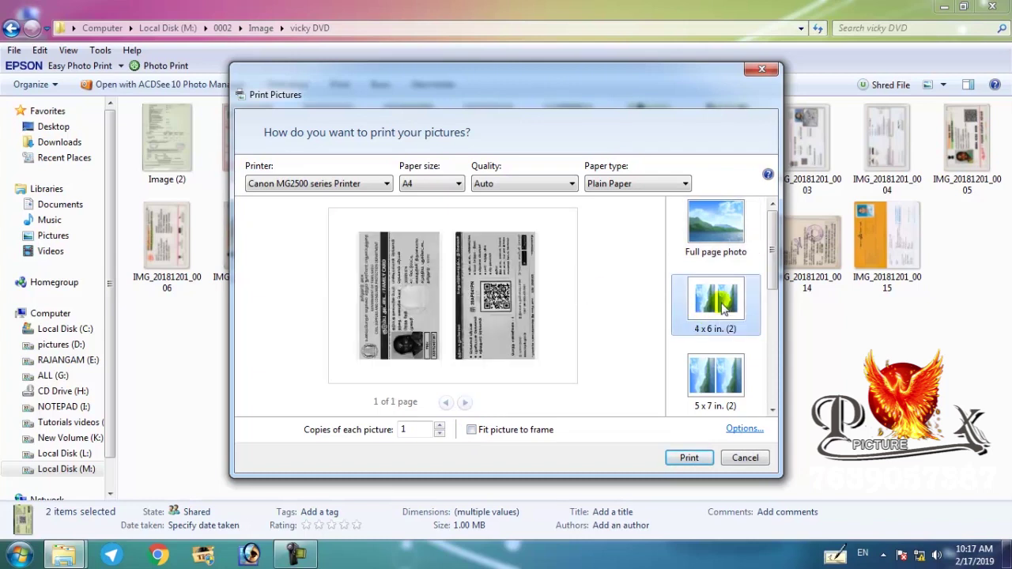
drag(770, 276, 765, 310)
click(721, 290)
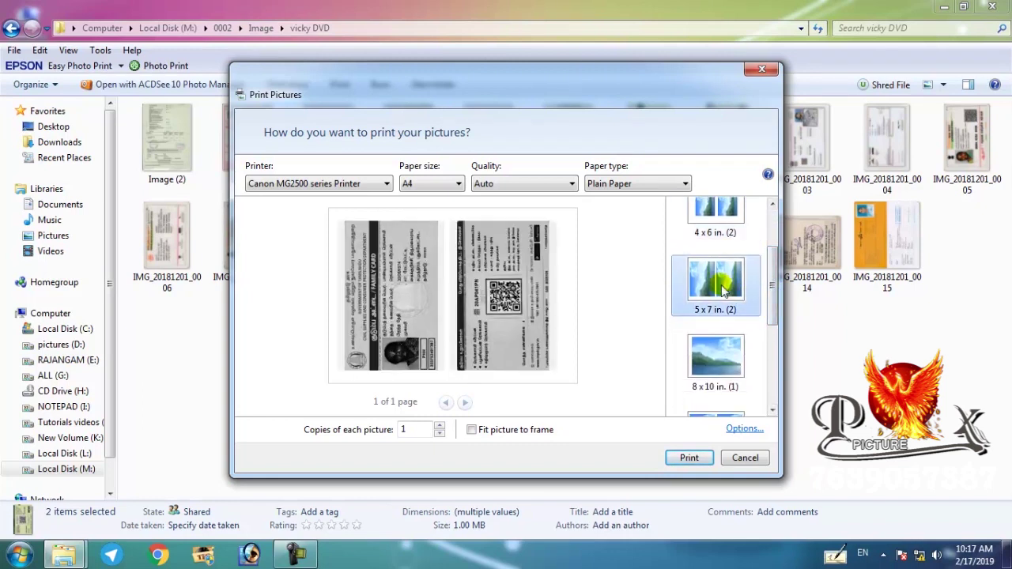
drag(769, 294, 775, 332)
click(716, 294)
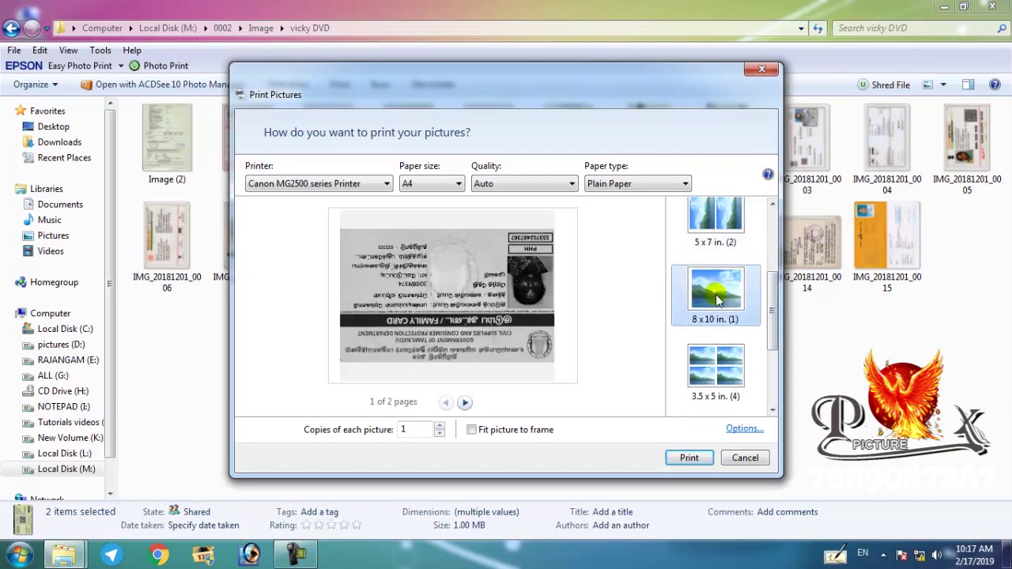
drag(775, 301, 775, 332)
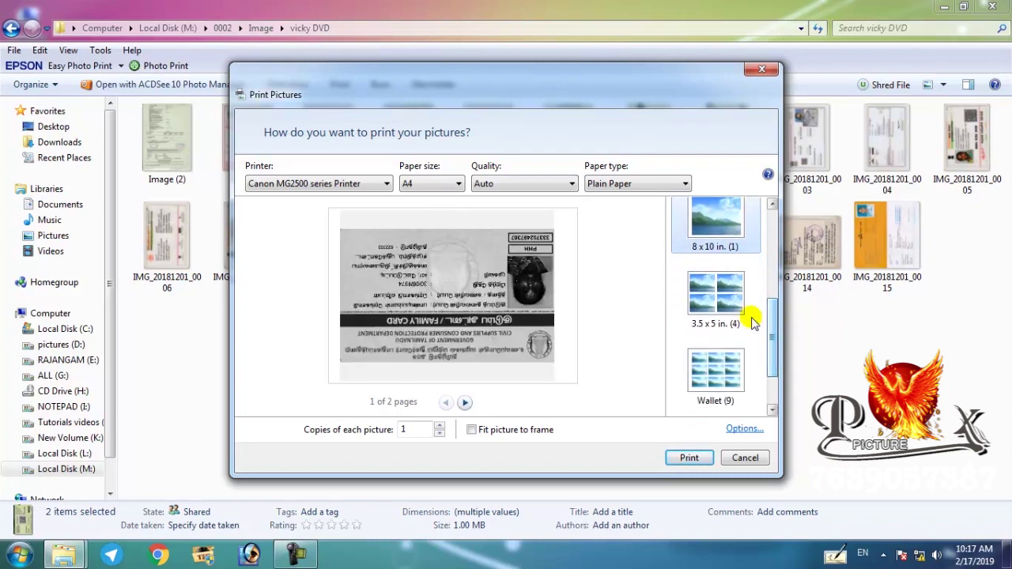
click(715, 296)
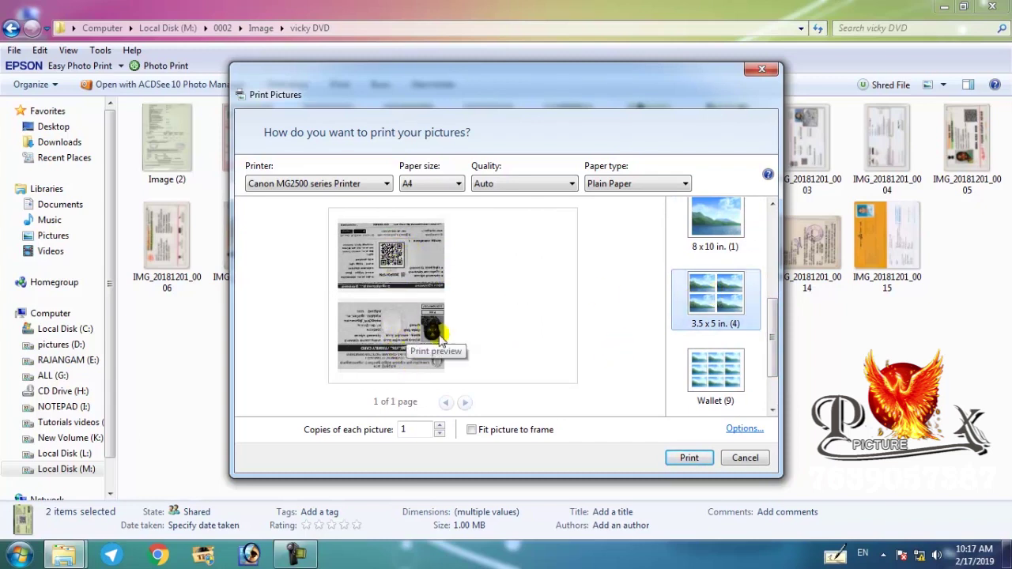
Try the Wallet (9) and Contact sheet (35) layouts and fitting to the frame, returning to 3.5 x 5 in. (4) without fitting.
scroll(772, 340, down, 2)
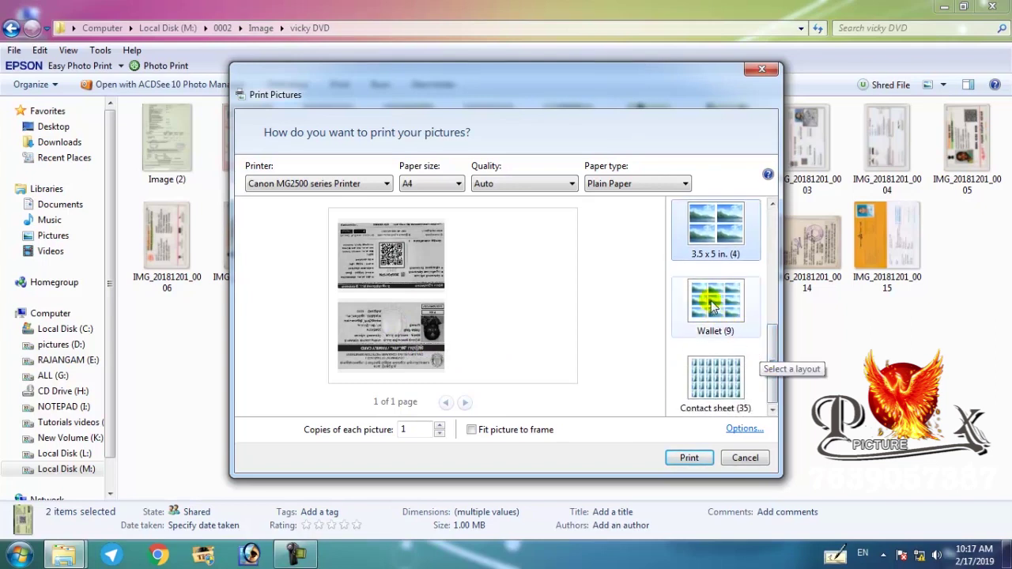
click(711, 304)
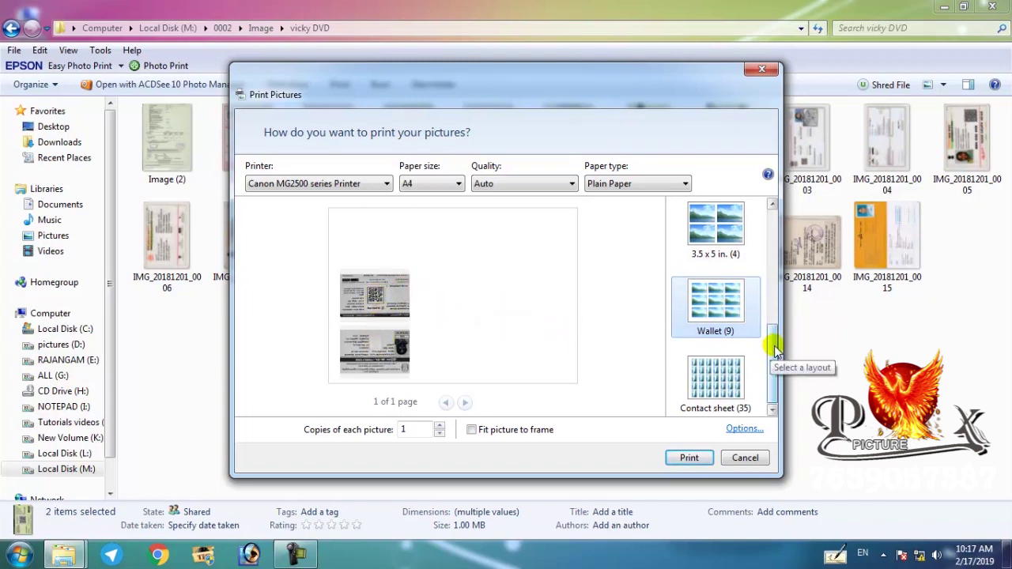
click(720, 377)
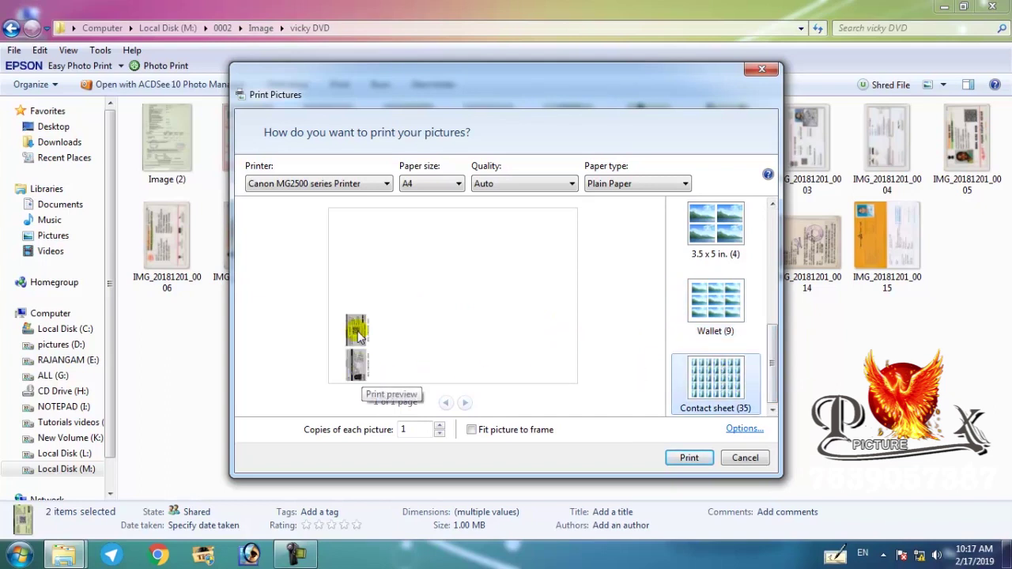
click(719, 311)
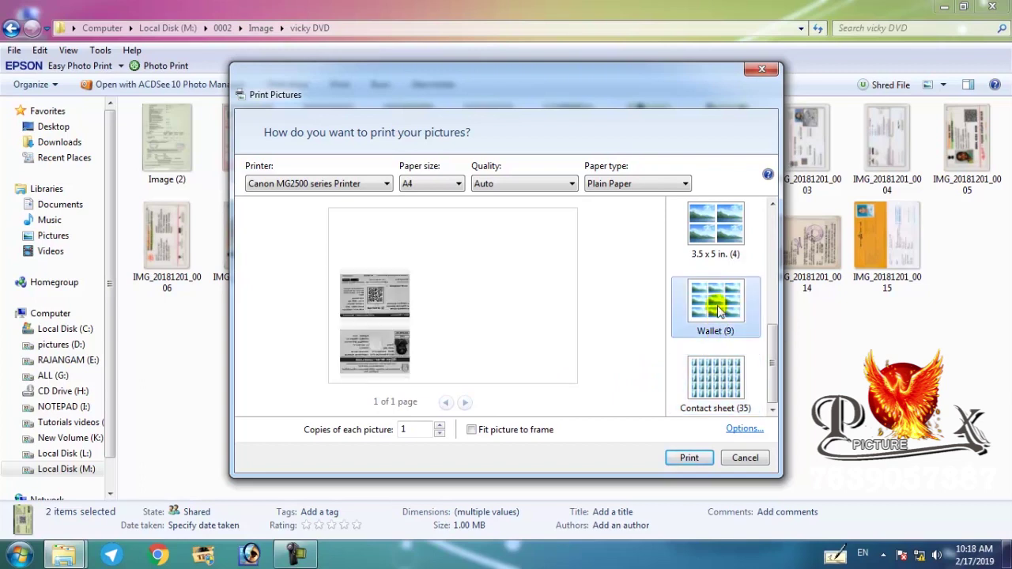
click(719, 231)
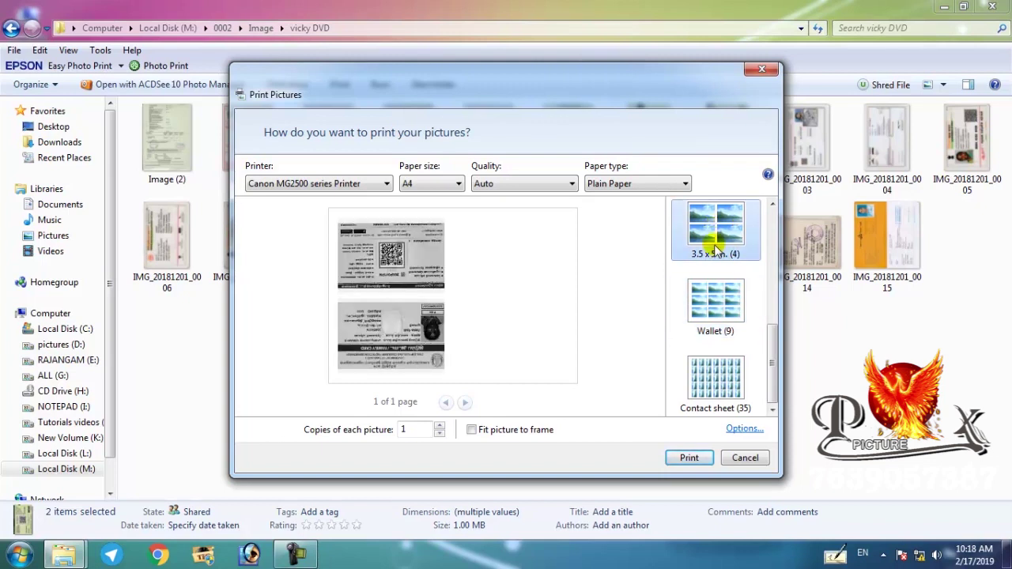
click(711, 304)
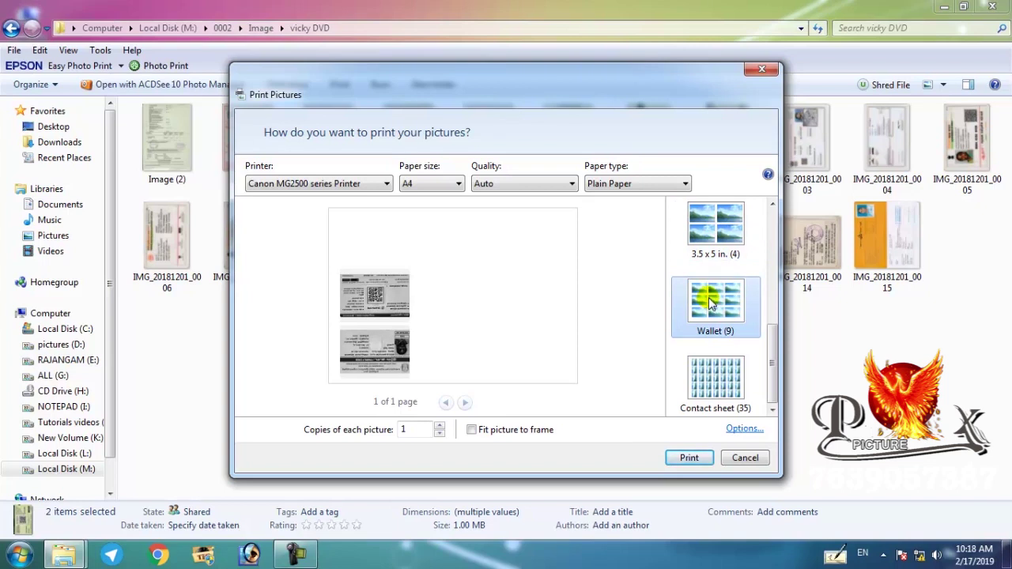
click(708, 230)
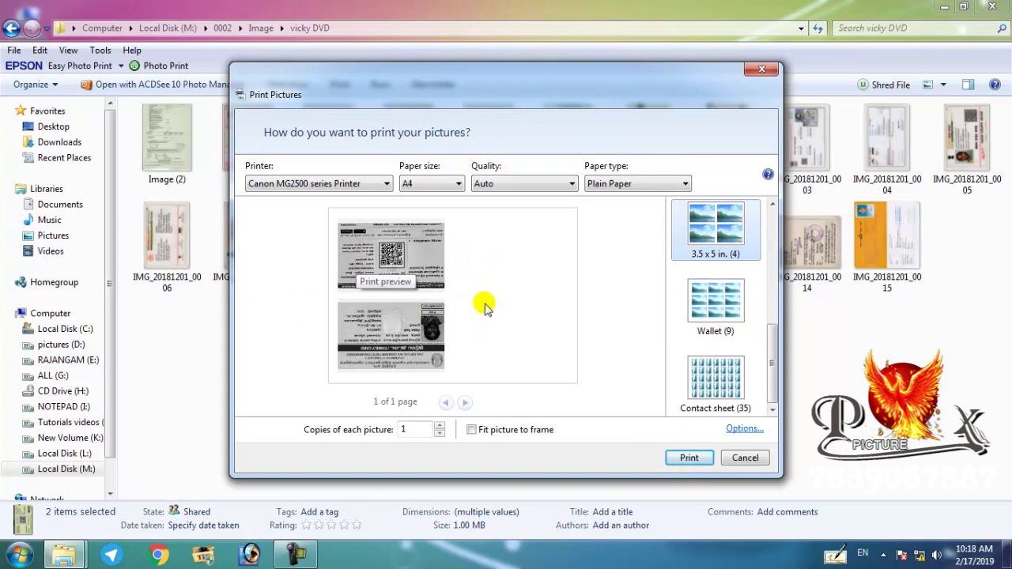
click(472, 431)
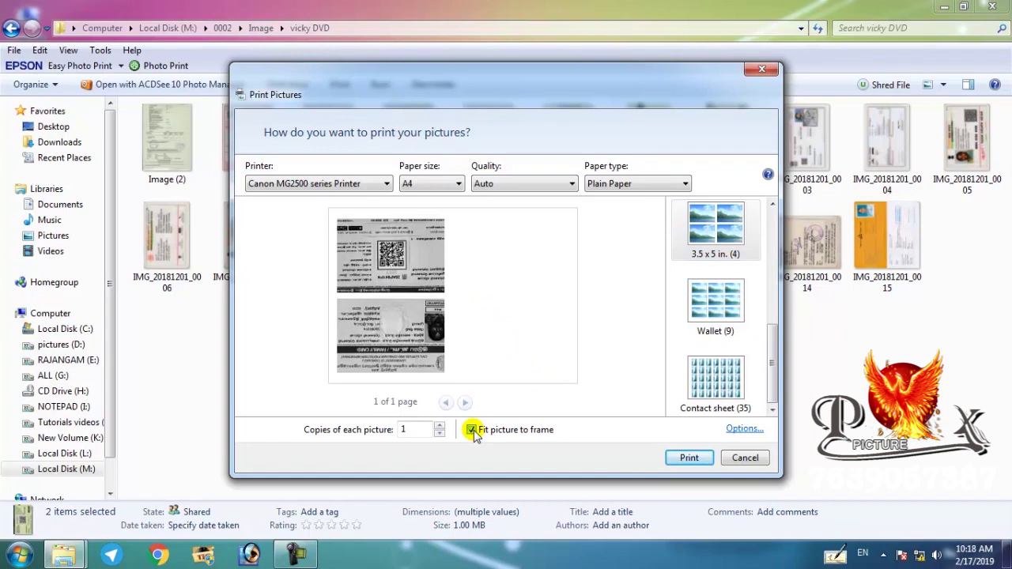
click(472, 431)
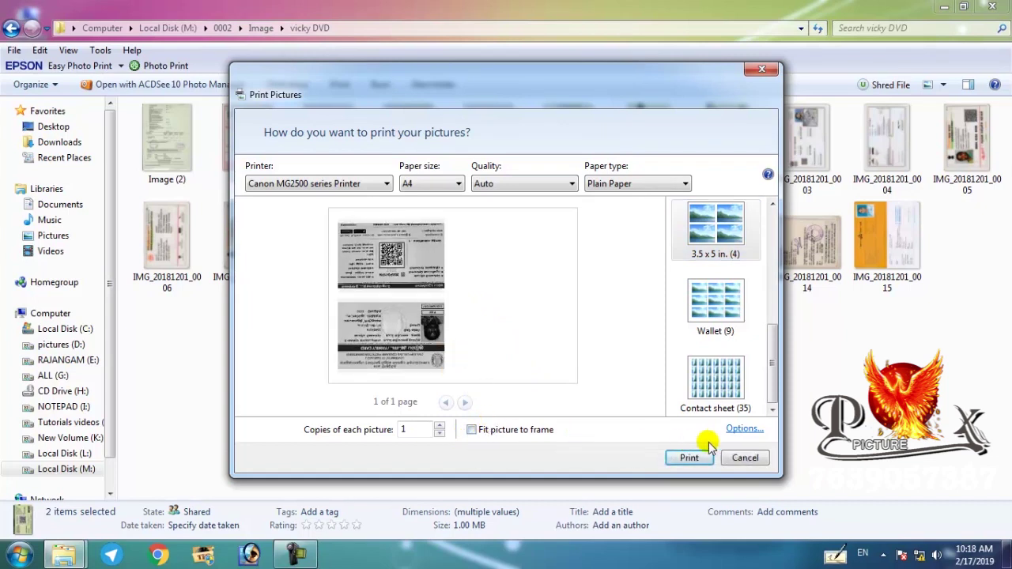
Restore the Canon MG2500 series printer properties to their defaults and review the Main, Page Setup and Maintenance settings.
click(739, 431)
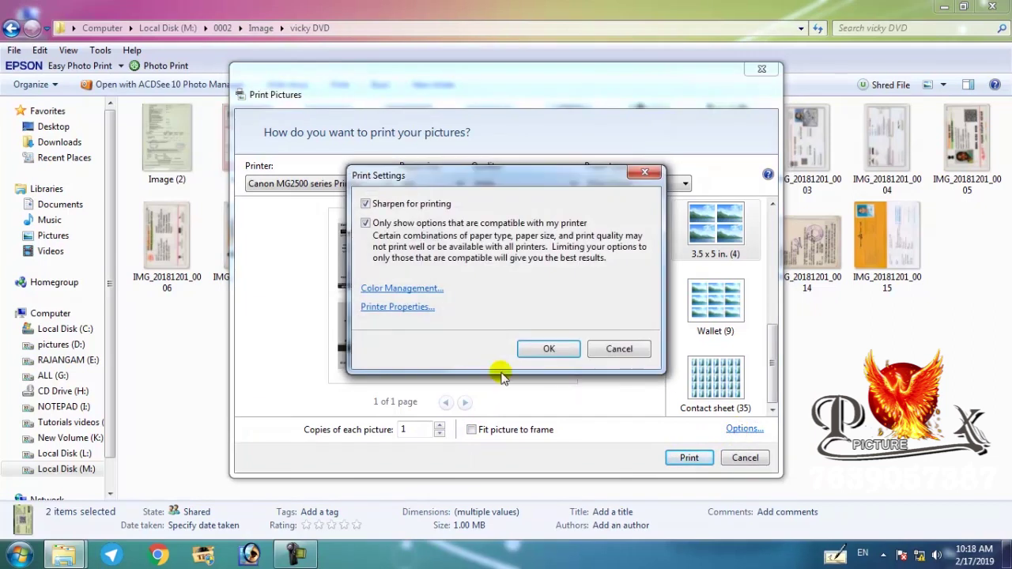
click(410, 309)
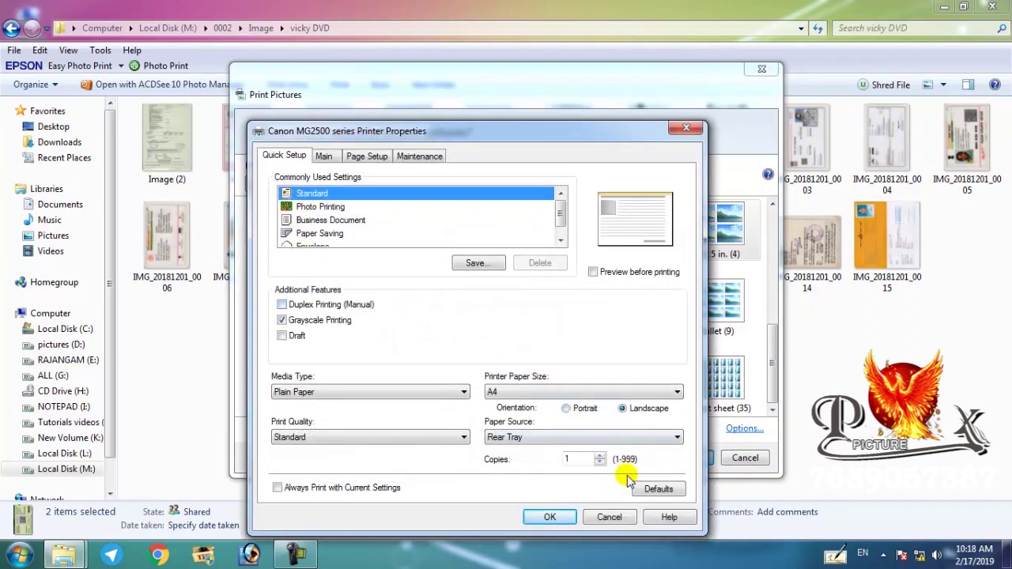
click(663, 489)
click(660, 490)
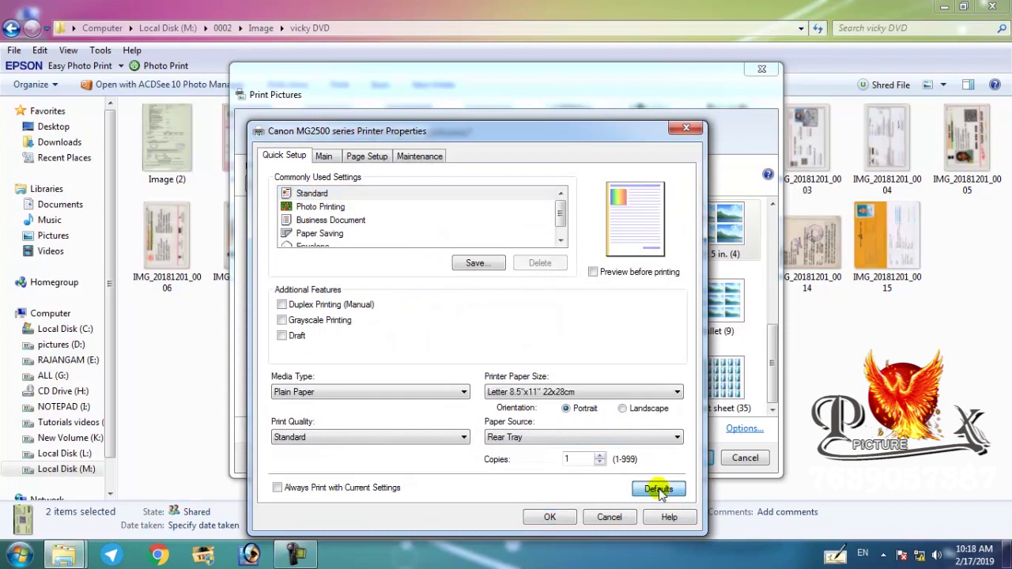
click(324, 156)
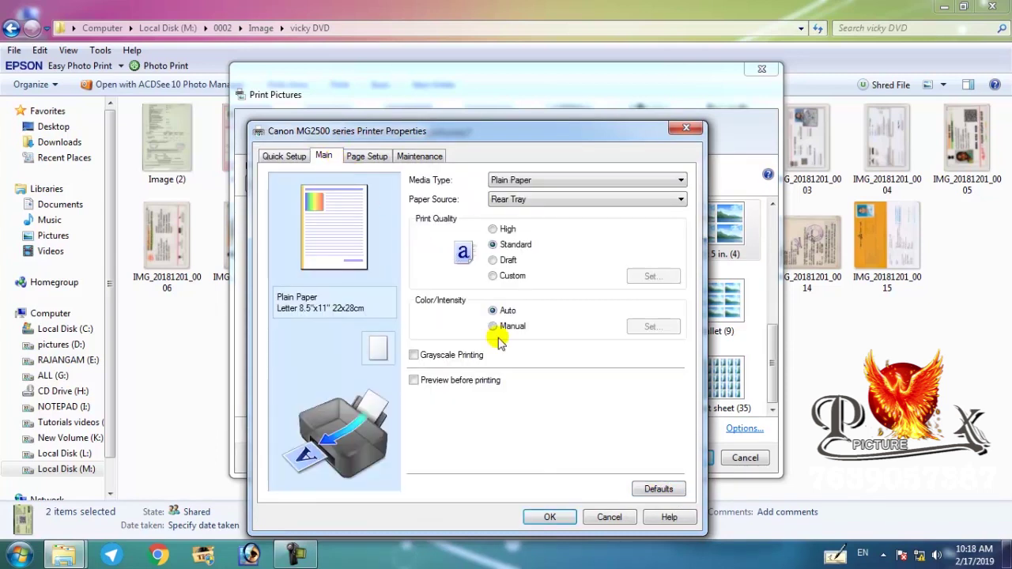
click(358, 157)
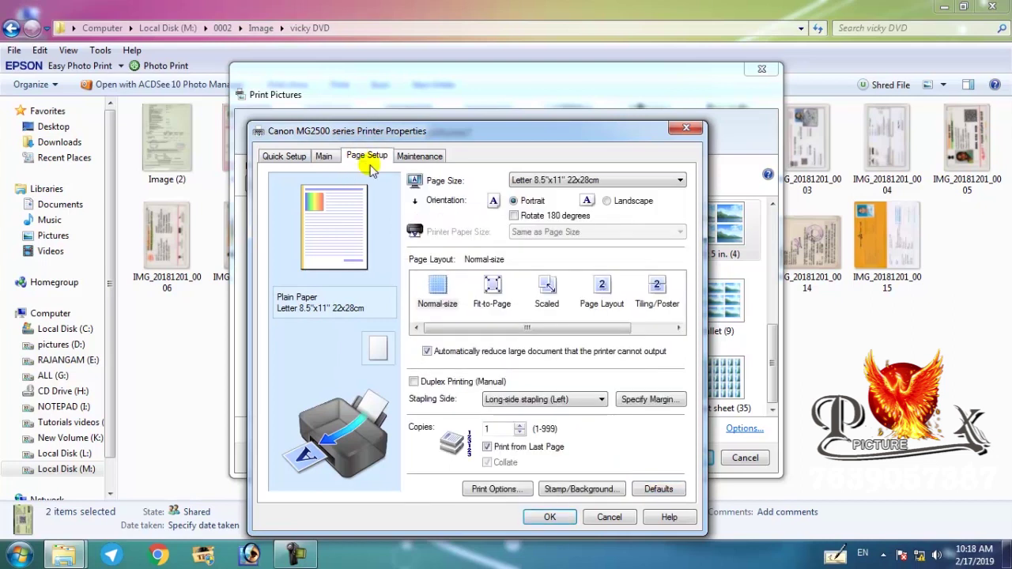
click(420, 155)
click(365, 157)
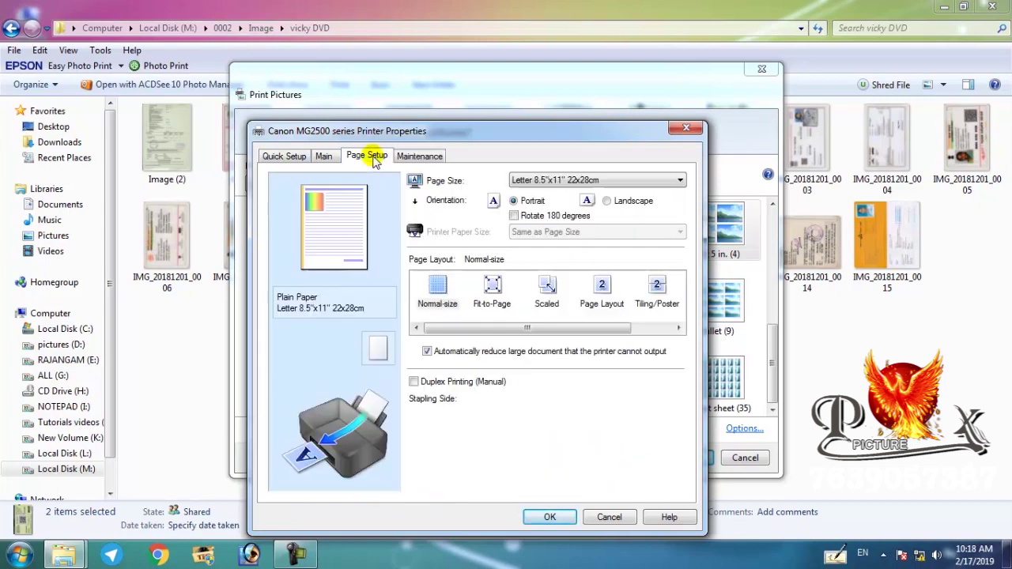
click(322, 157)
click(291, 157)
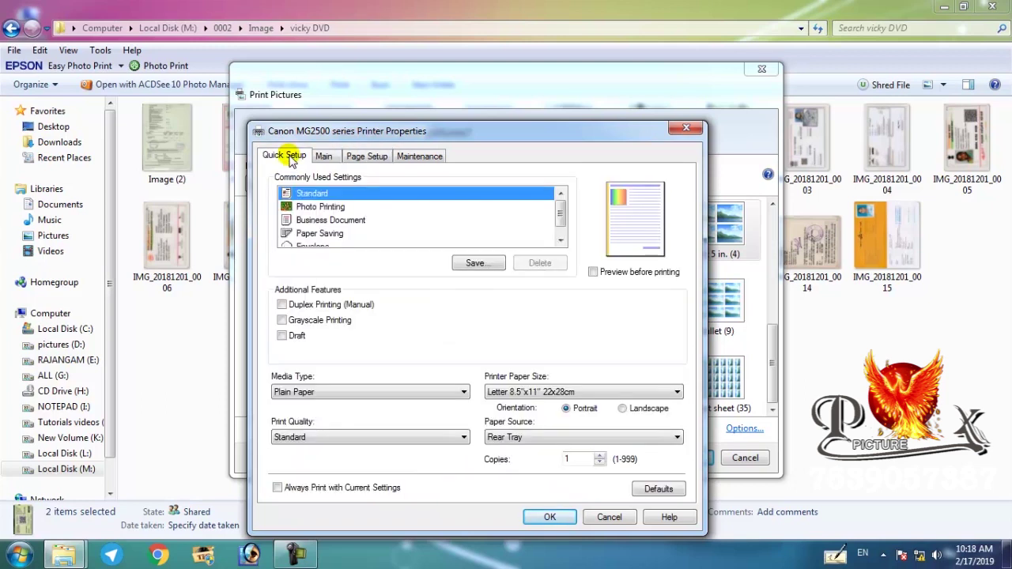
Apply the Standard commonly used settings with Grayscale Printing turned on and accept the printer properties.
drag(412, 132, 647, 78)
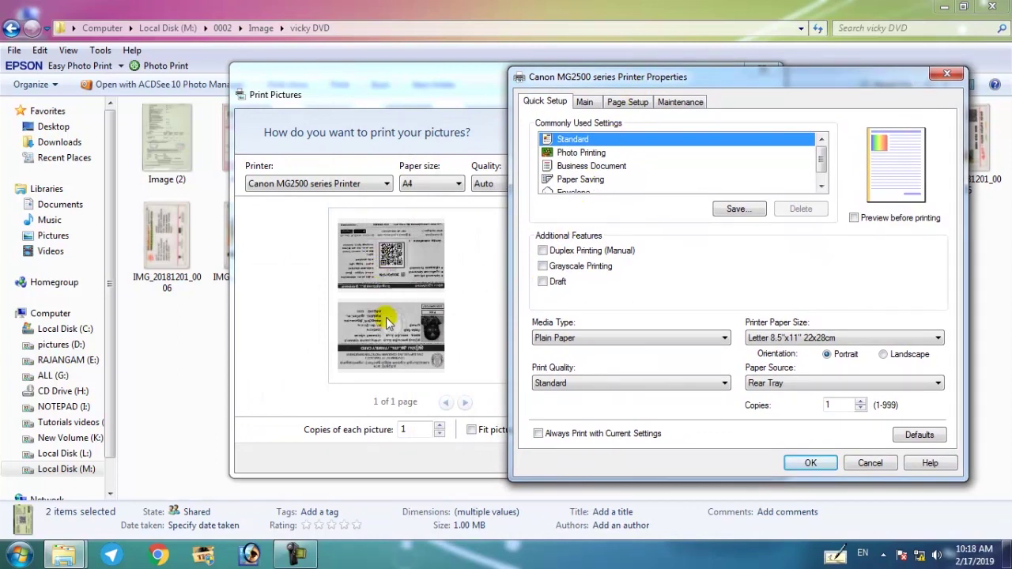
click(542, 265)
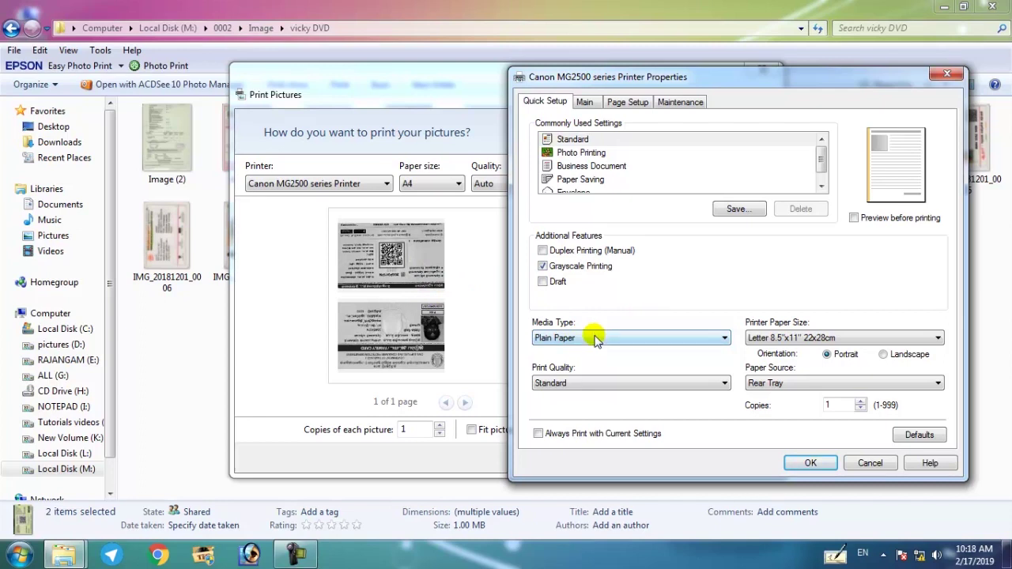
click(576, 140)
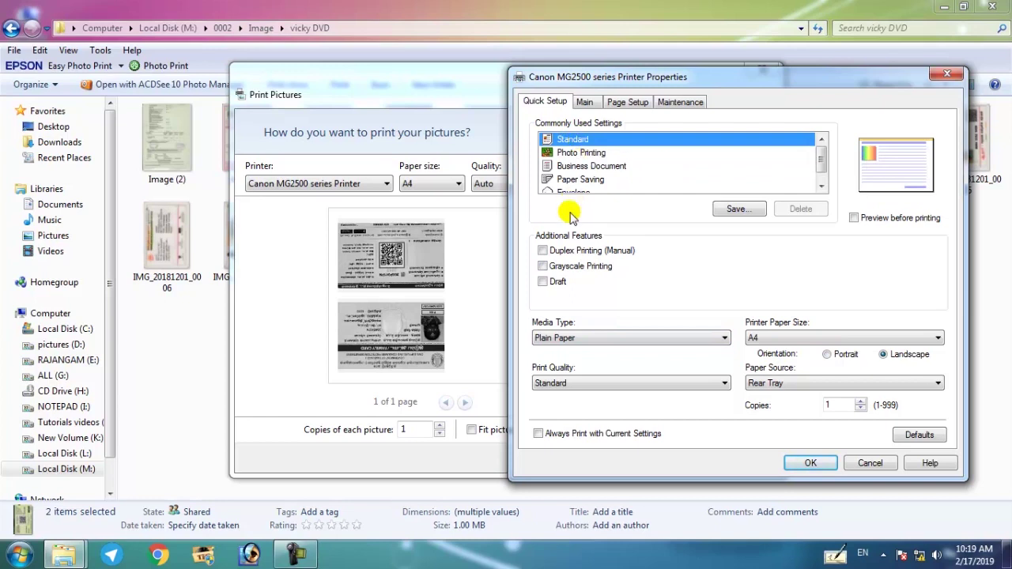
click(543, 268)
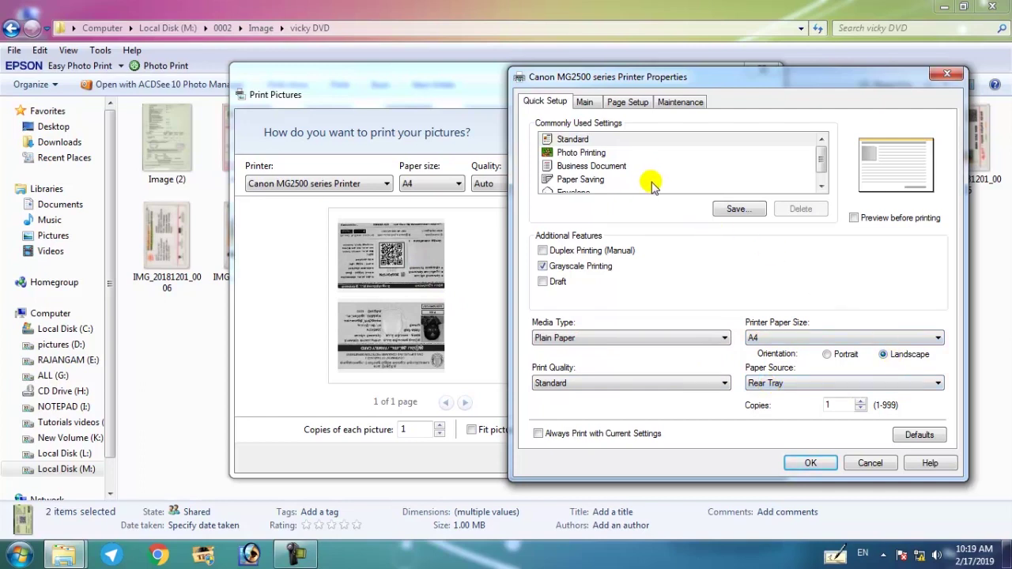
click(587, 104)
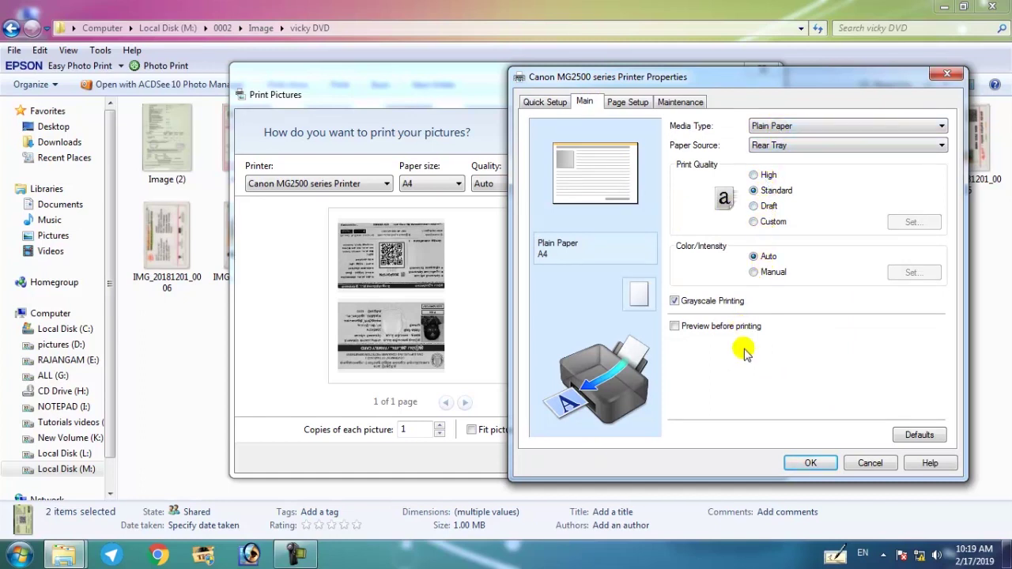
click(808, 464)
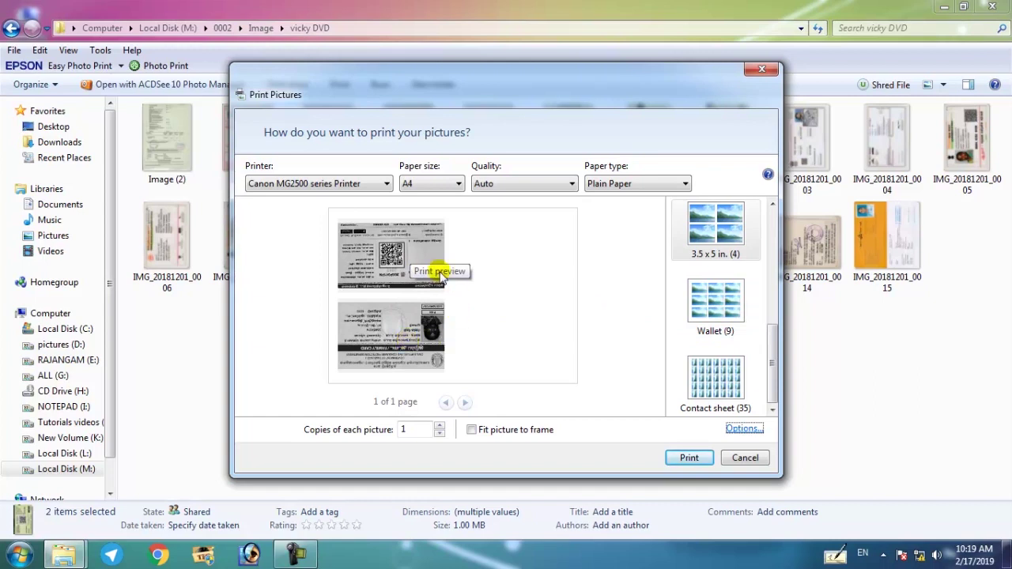
Turn off Grayscale Printing in the printer properties so the card pictures print in colour.
click(743, 429)
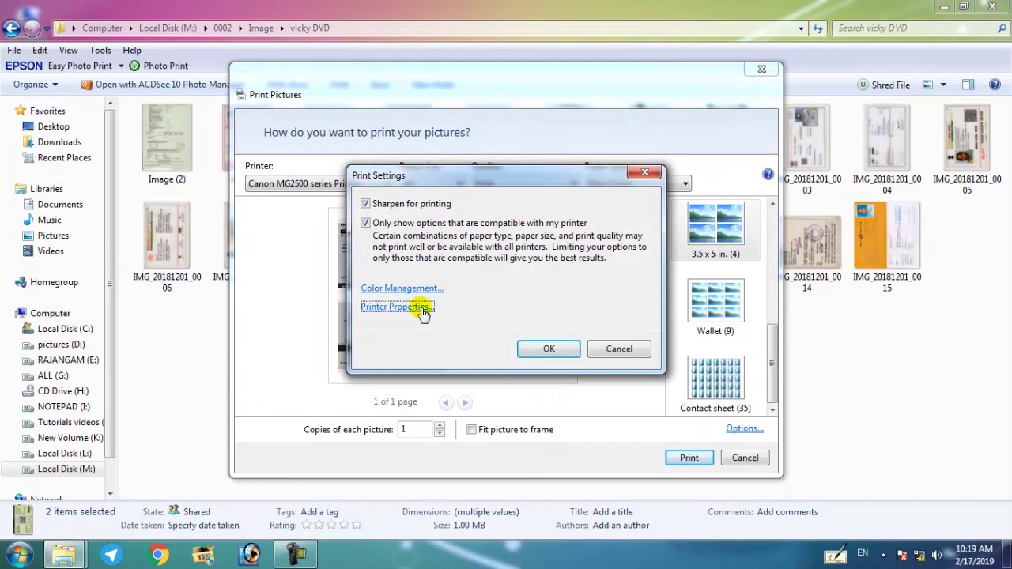
click(424, 311)
drag(419, 128, 689, 109)
click(548, 297)
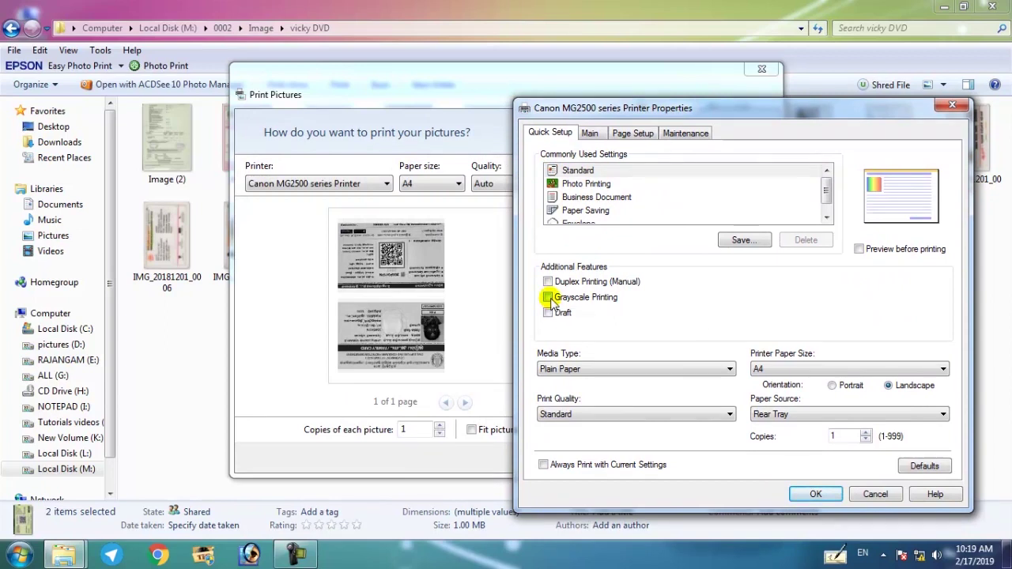
click(808, 492)
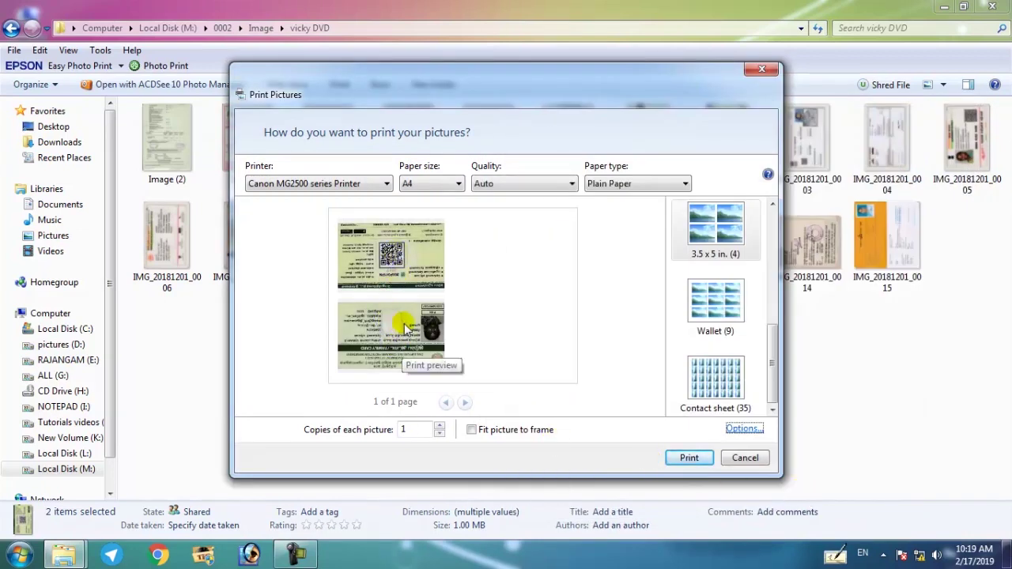
Turn Grayscale Printing back on in the printer properties and accept the change.
click(742, 429)
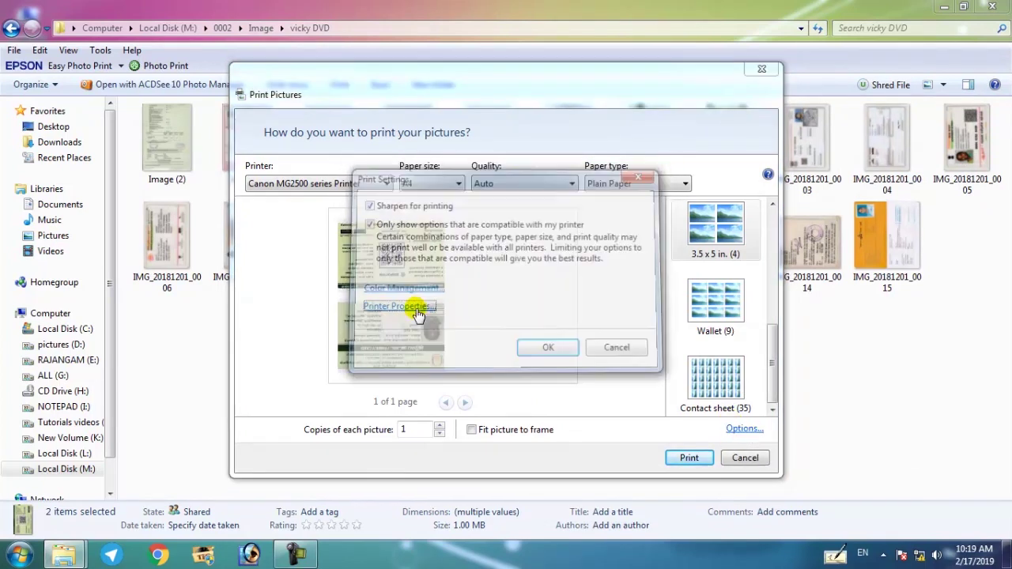
click(404, 311)
click(282, 320)
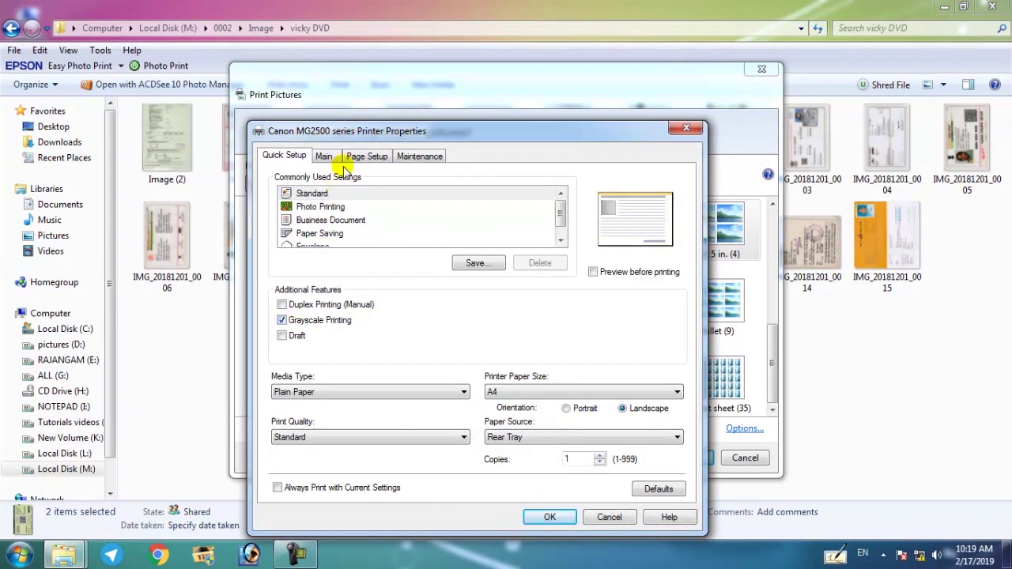
drag(339, 130, 637, 114)
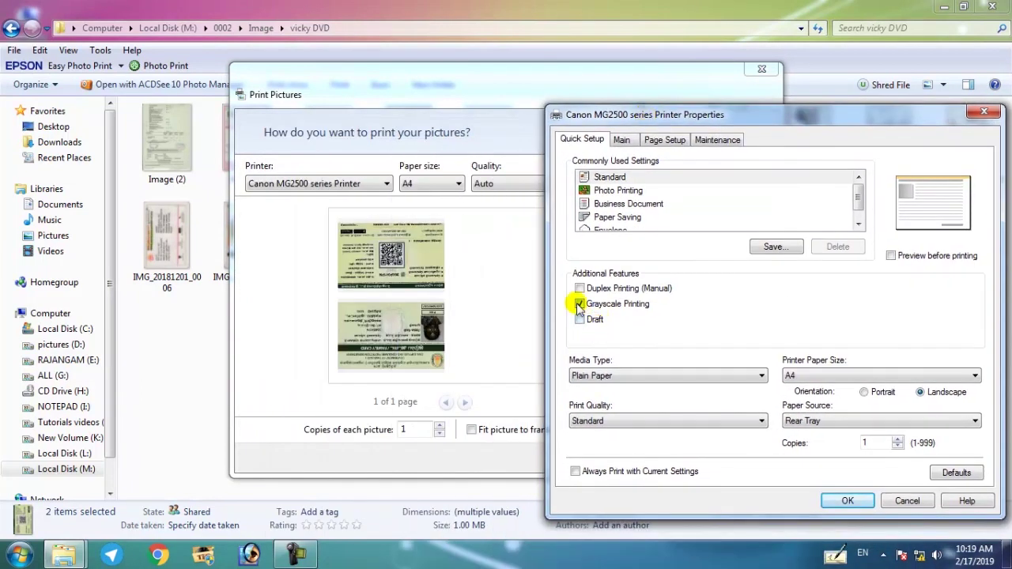
click(840, 501)
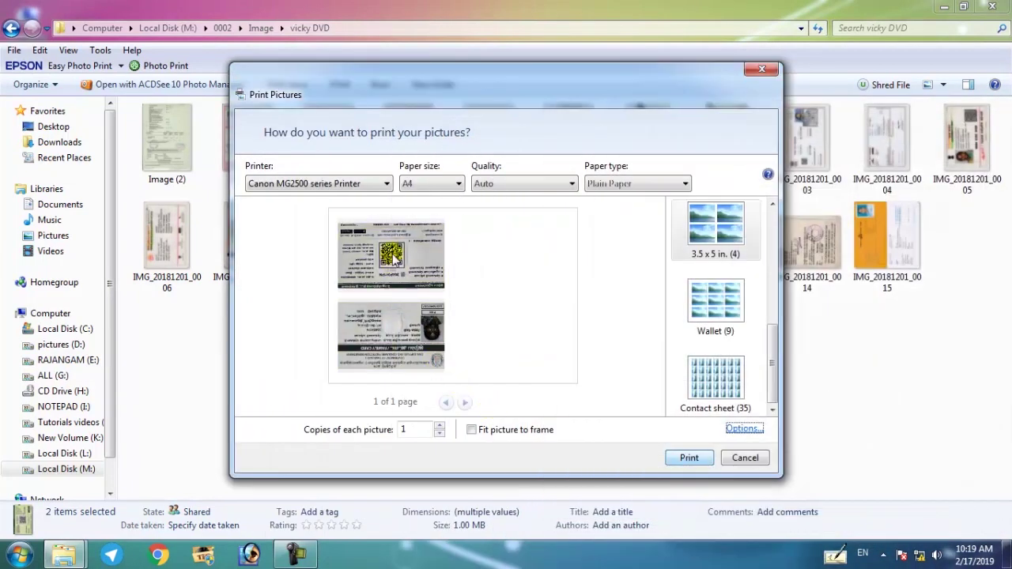
Try fitting the pictures to the frame and printing 2 copies of each, returning to 1 copy without fitting.
click(472, 431)
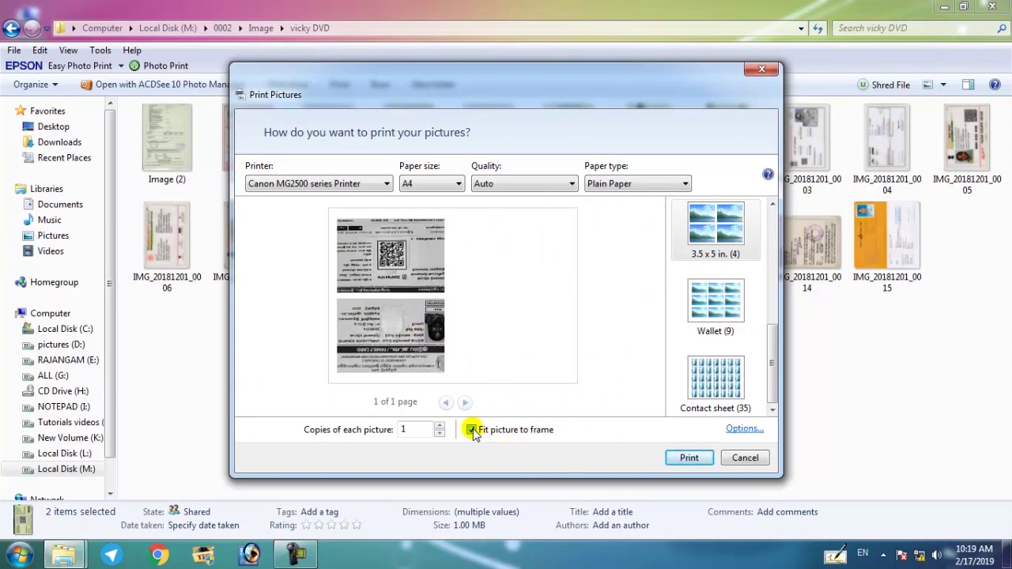
click(472, 431)
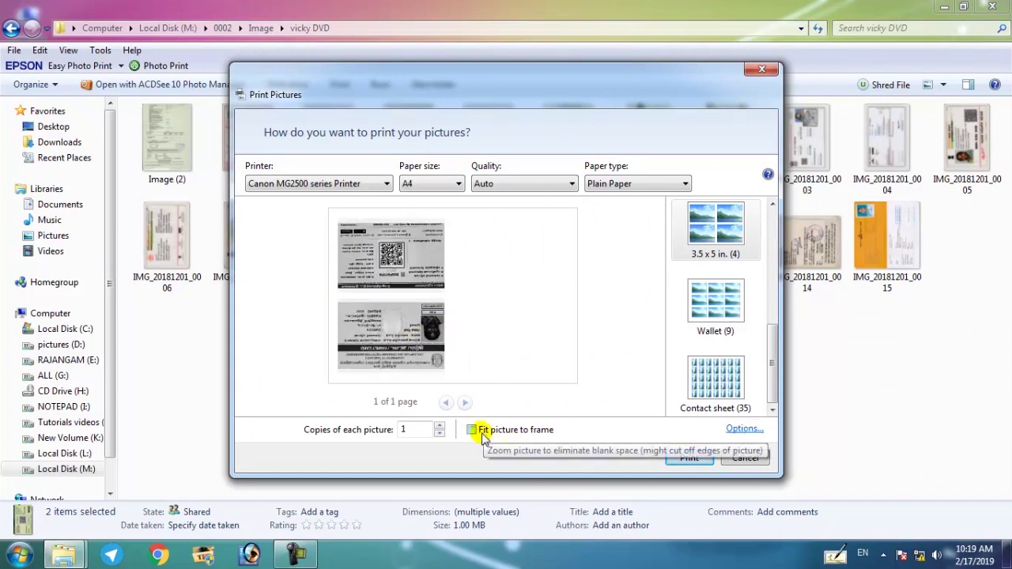
double_click(401, 428)
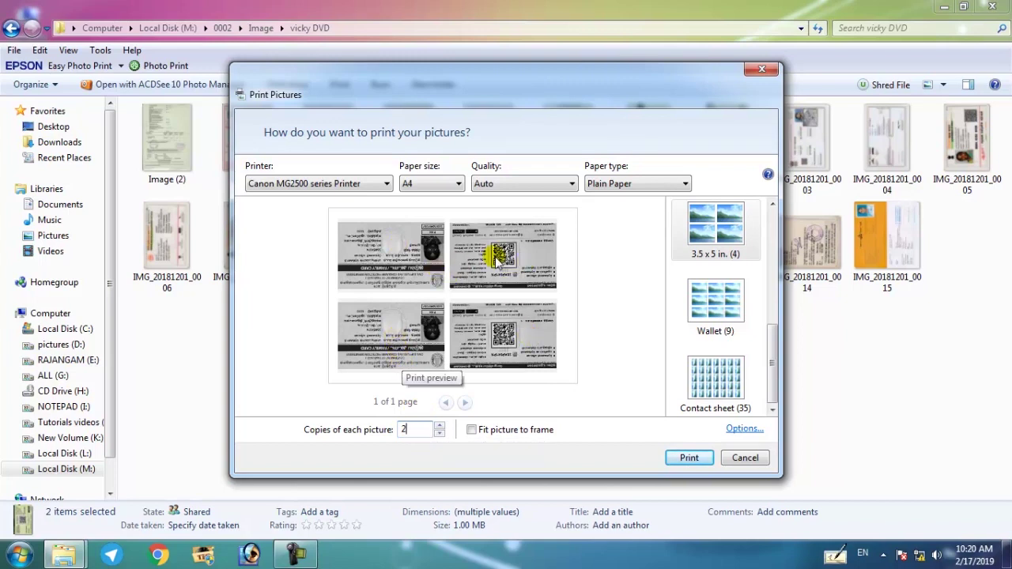
drag(411, 439, 386, 431)
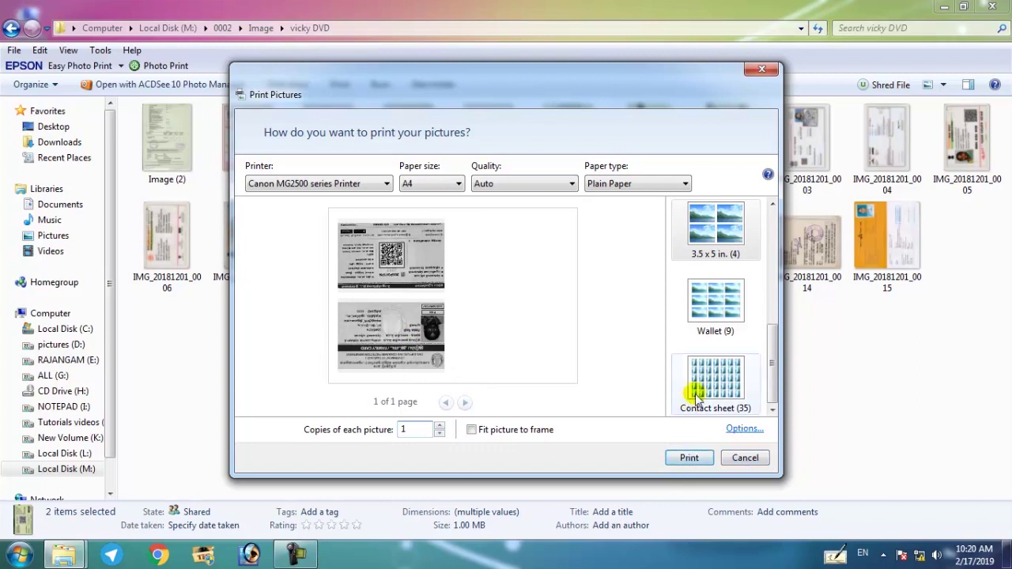
Close the Print Pictures dialog without printing and close the vicky DVD folder window.
click(757, 71)
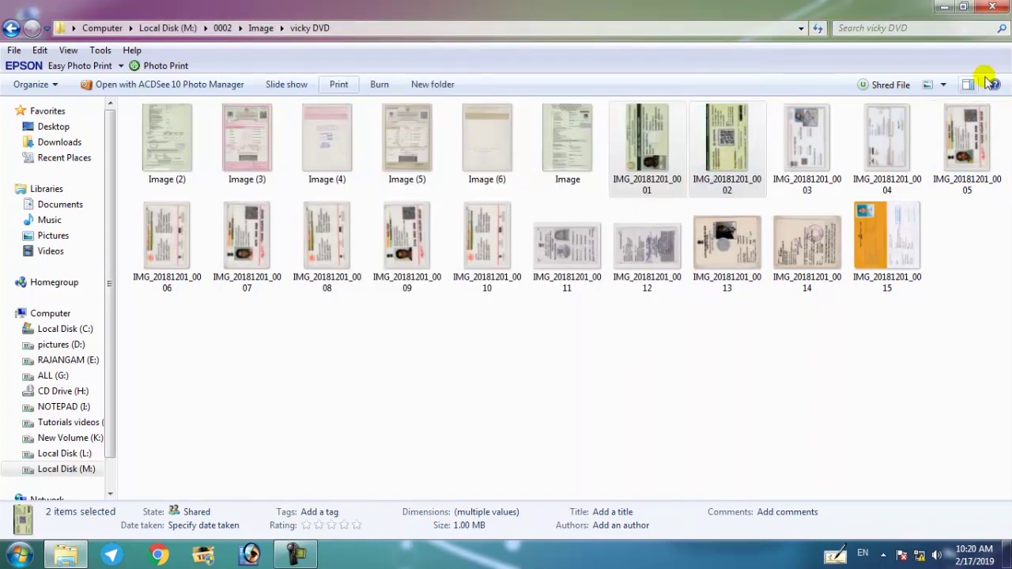
click(993, 8)
right_click(788, 64)
click(805, 103)
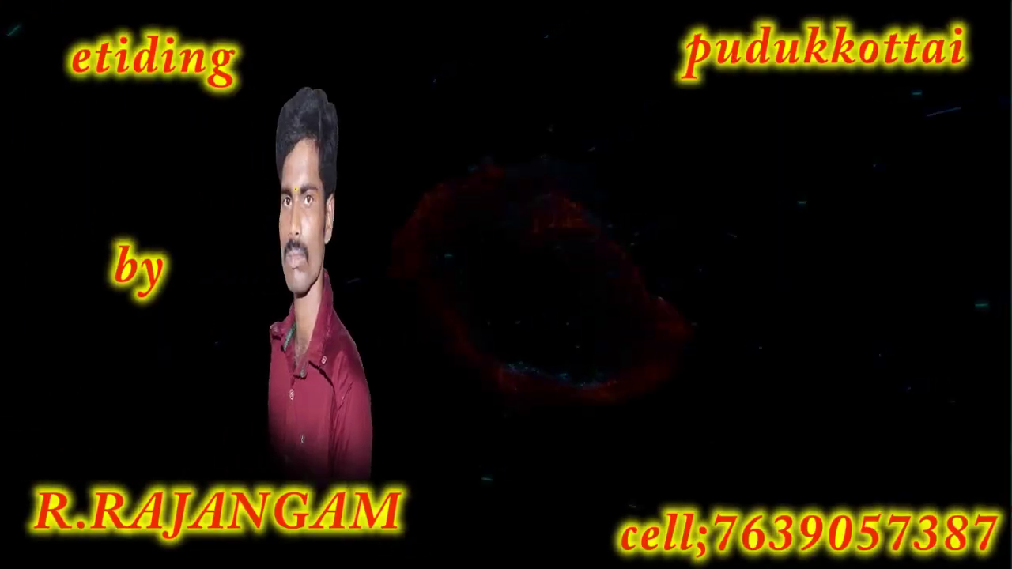